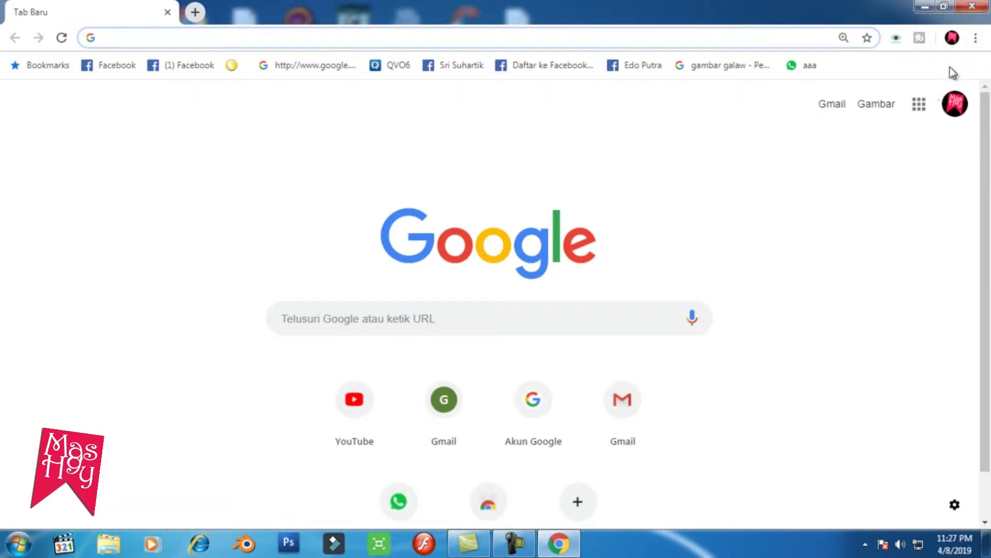
click(974, 42)
mouse_move(829, 124)
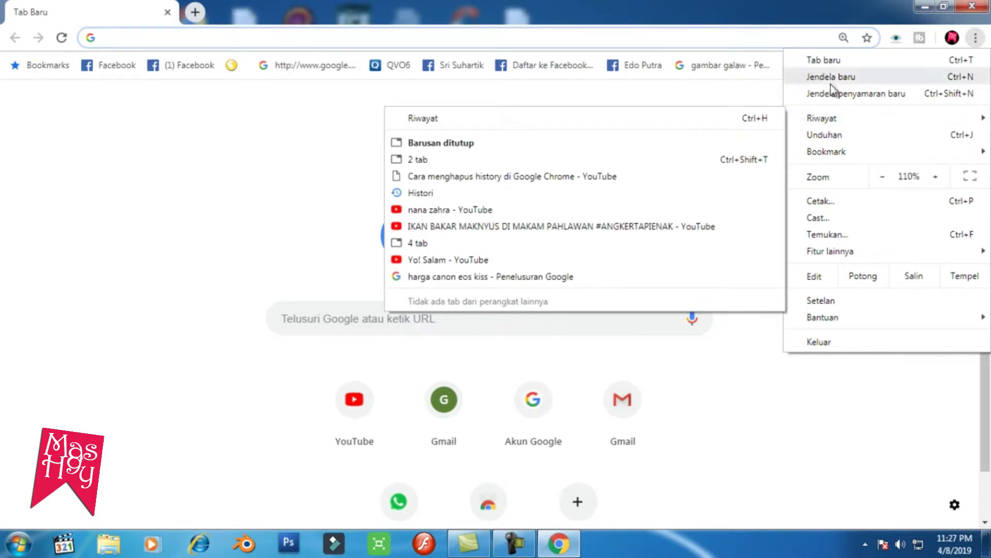
click(272, 184)
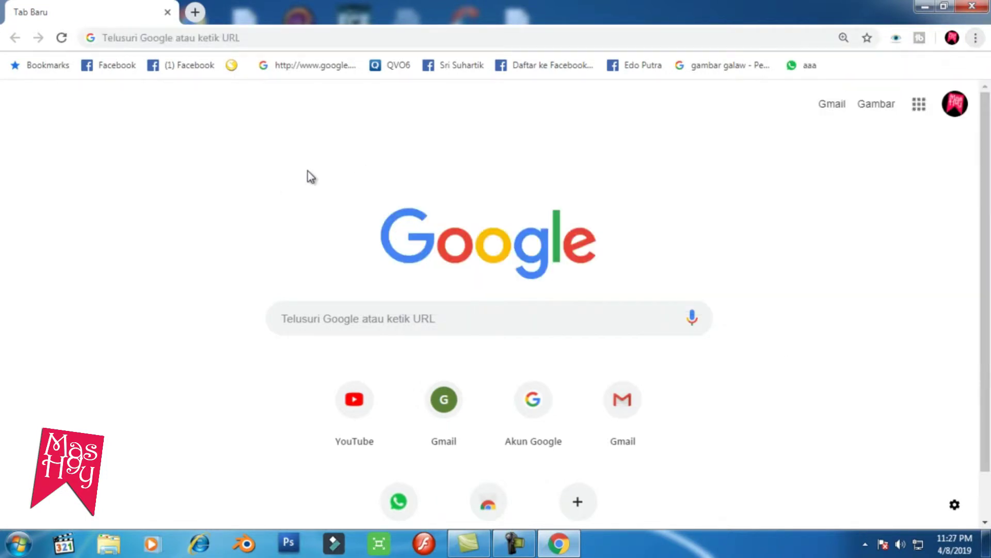
Step: Open the full browsing history page (Riwayat)
click(977, 38)
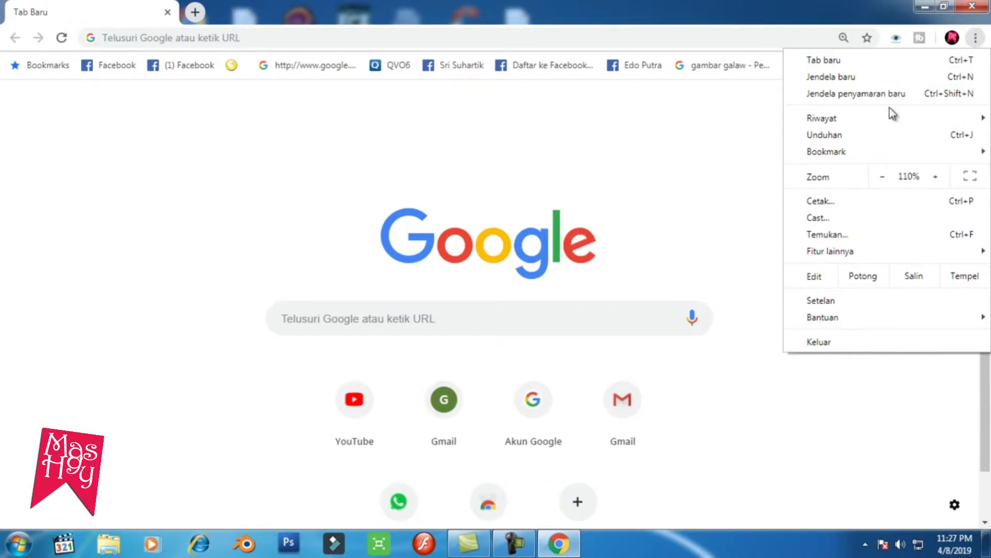
mouse_move(820, 121)
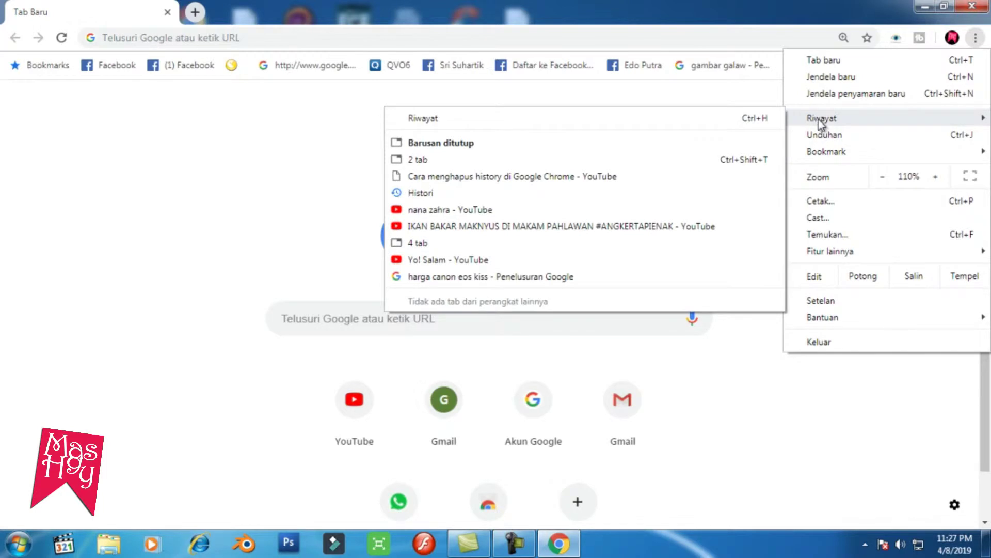
click(456, 119)
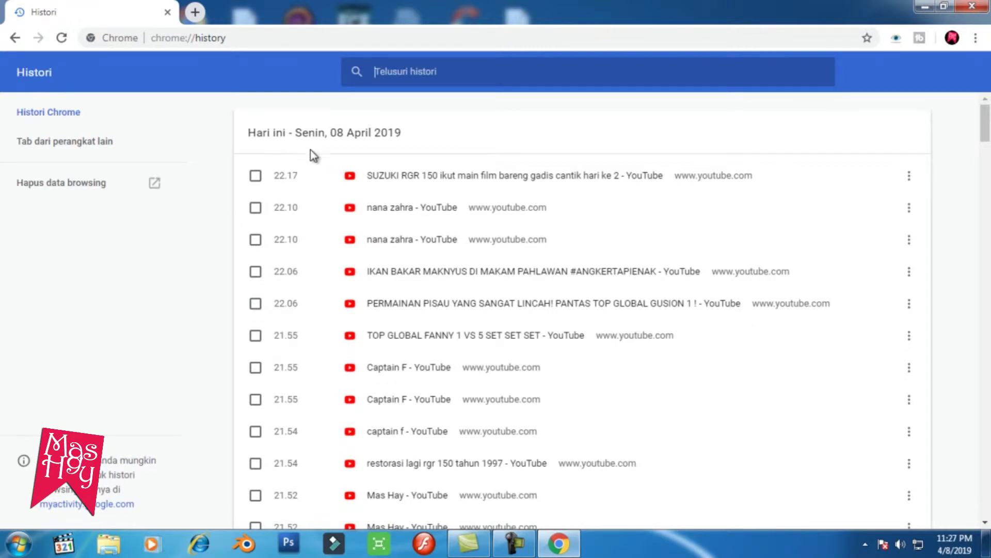
Step: Look through the visited pages listed in the browsing history for 08 April 2019 and return to the newest entry
scroll(289, 266, down, 8)
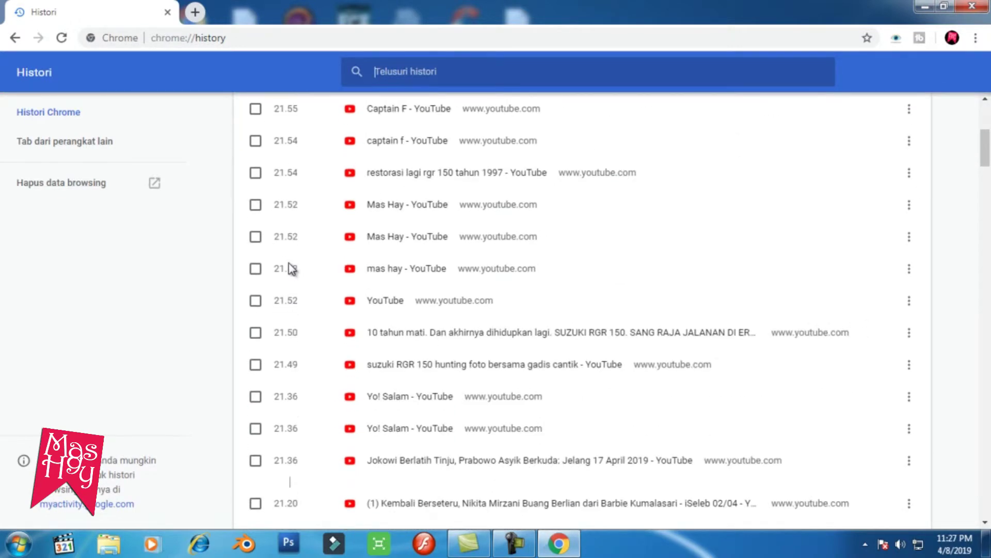
scroll(292, 268, down, 7)
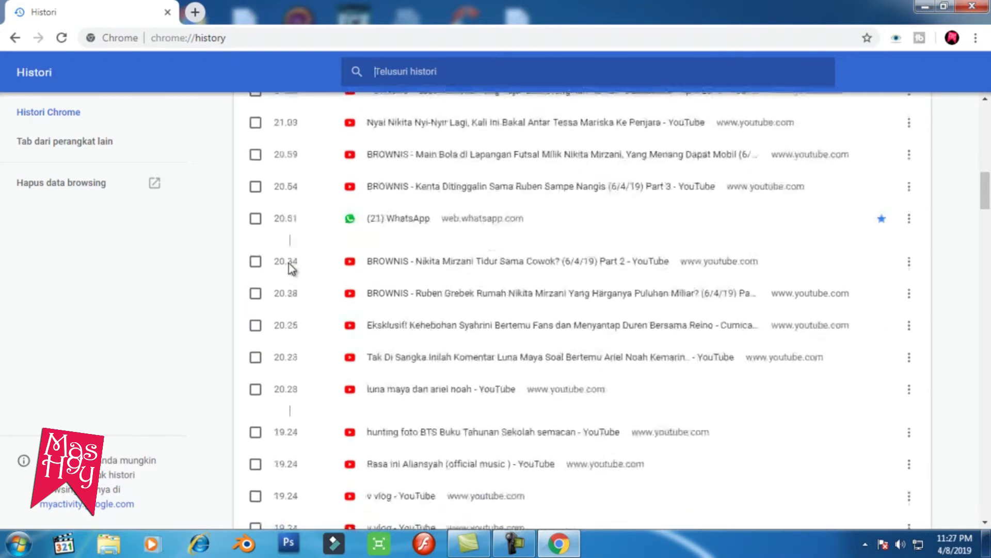
scroll(303, 255, down, 5)
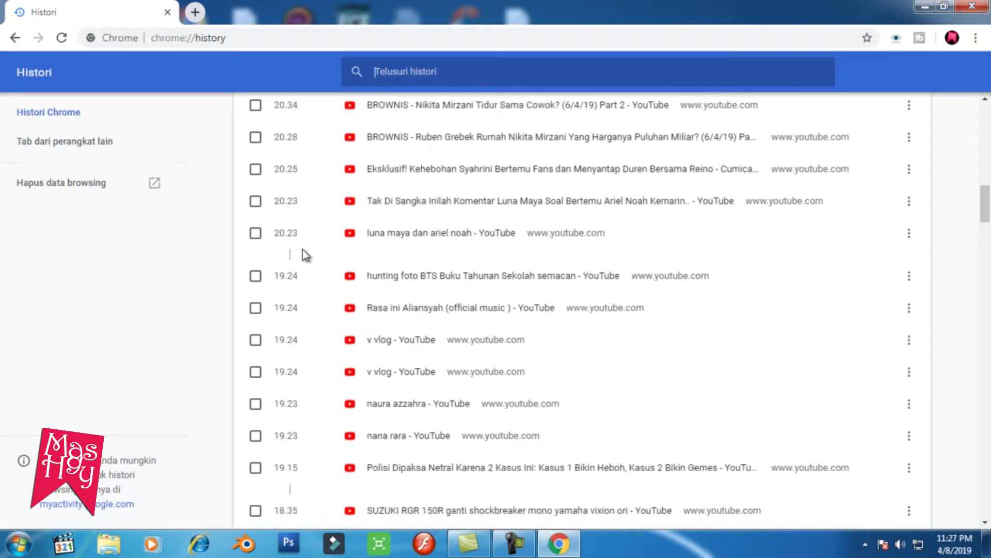
scroll(307, 255, down, 15)
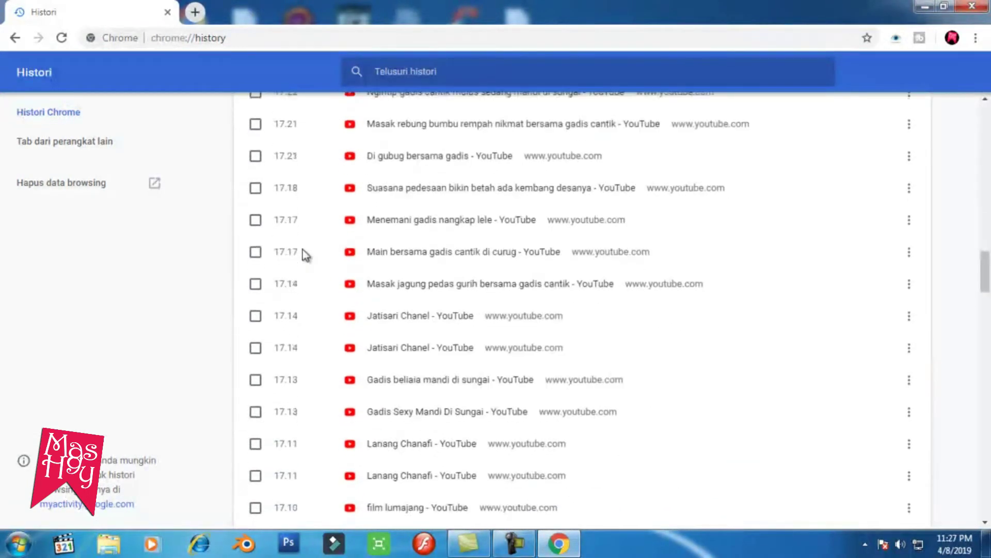
scroll(306, 254, down, 15)
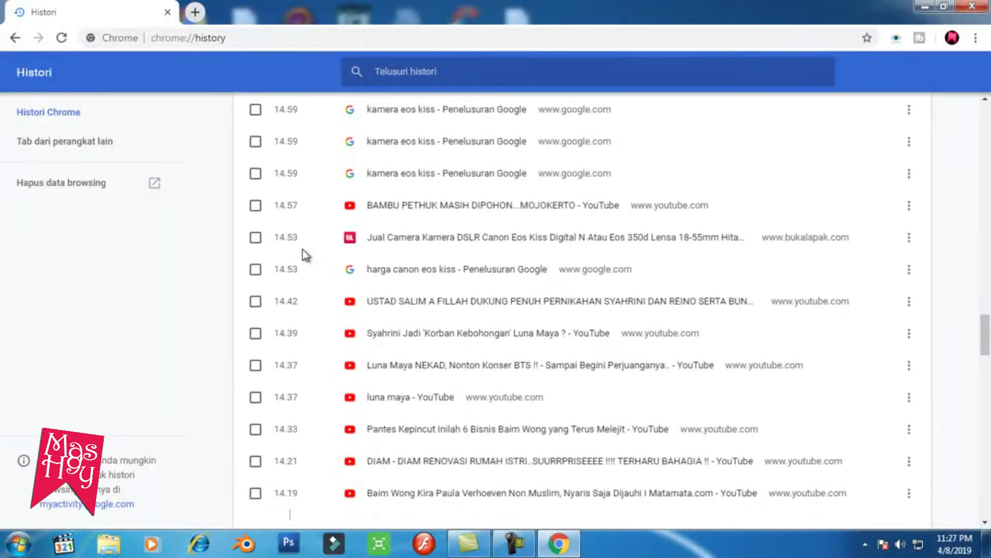
scroll(306, 254, down, 15)
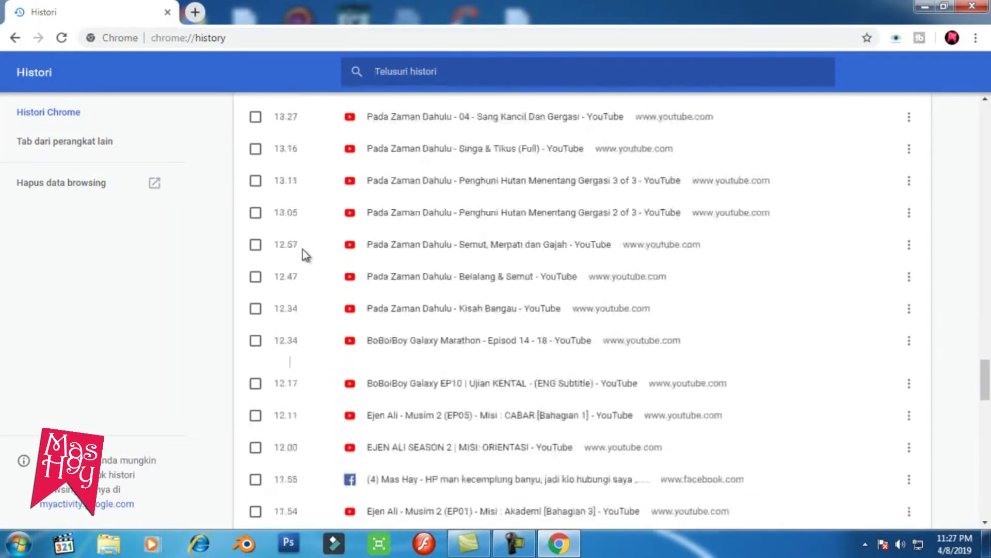
scroll(306, 255, down, 10)
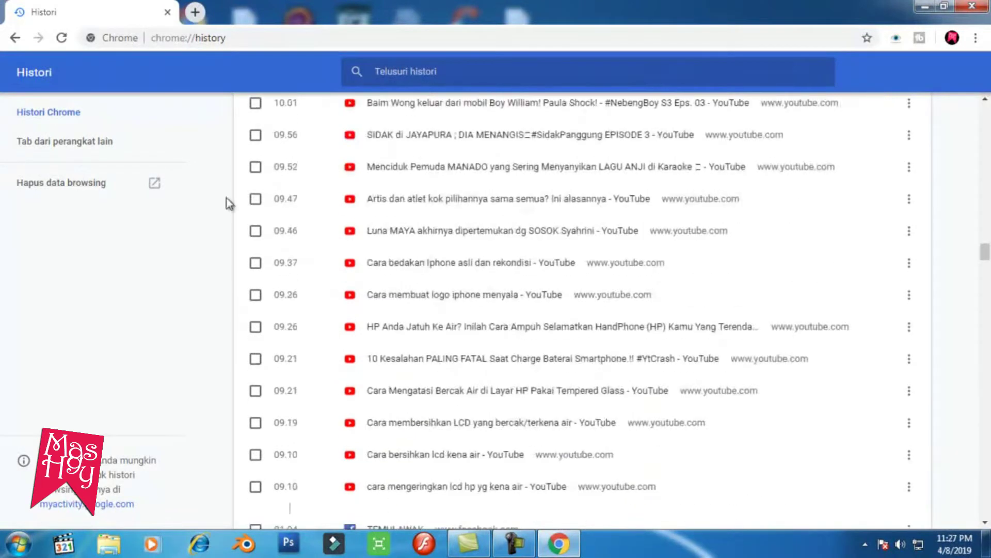
scroll(270, 190, up, 5)
scroll(296, 230, down, 5)
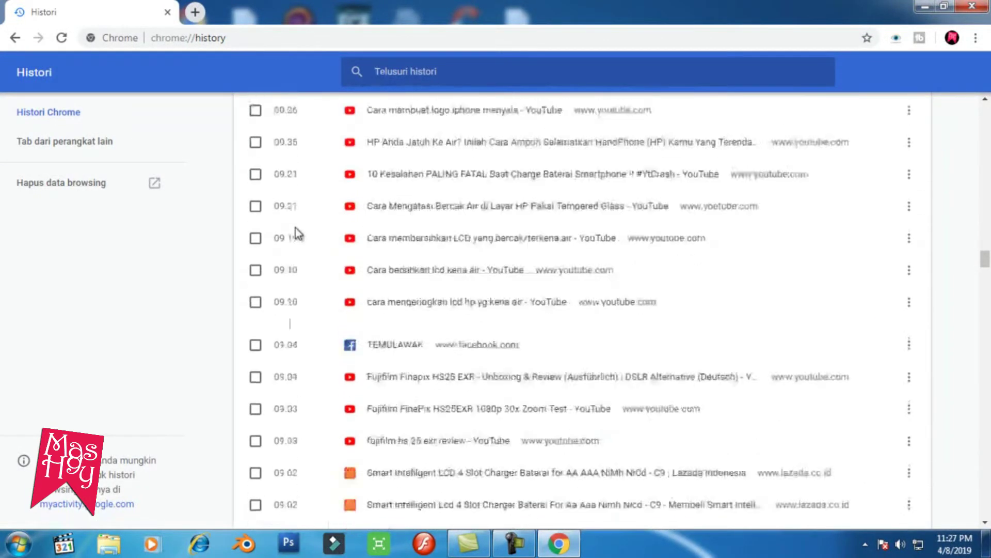
scroll(307, 261, up, 15)
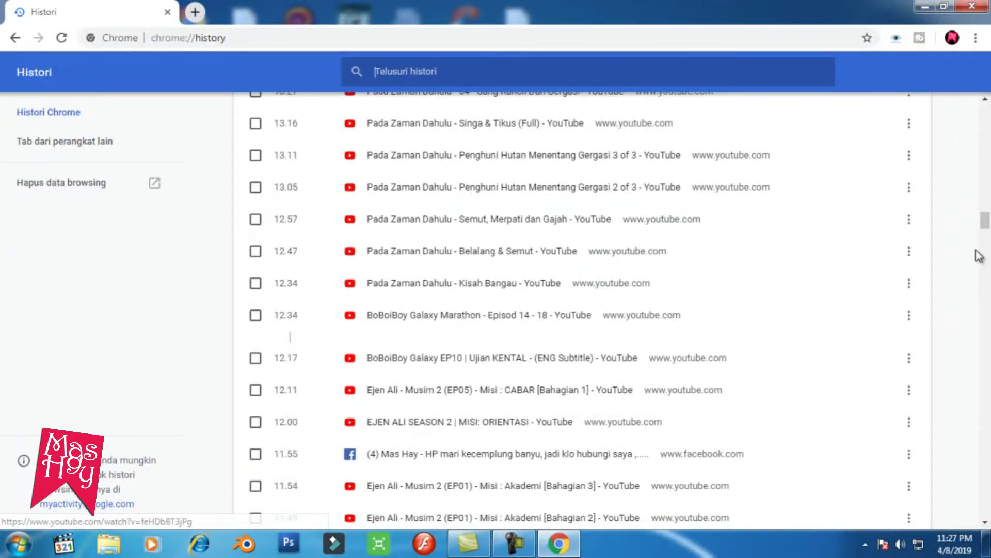
drag(985, 221, 984, 117)
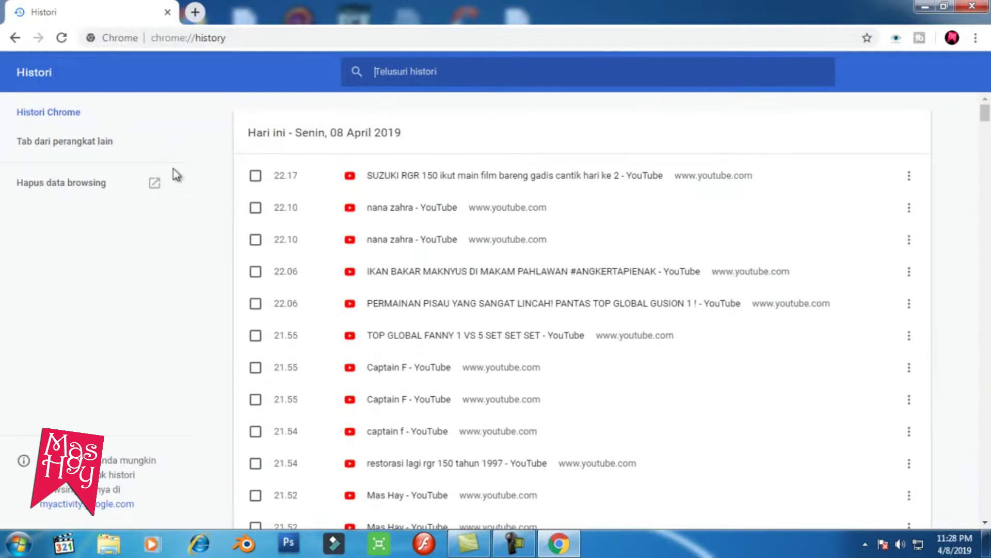
Step: Delete browsing history, cookies and cached files for the time range "7 hari terakhir" with Hapus data browsing
click(83, 186)
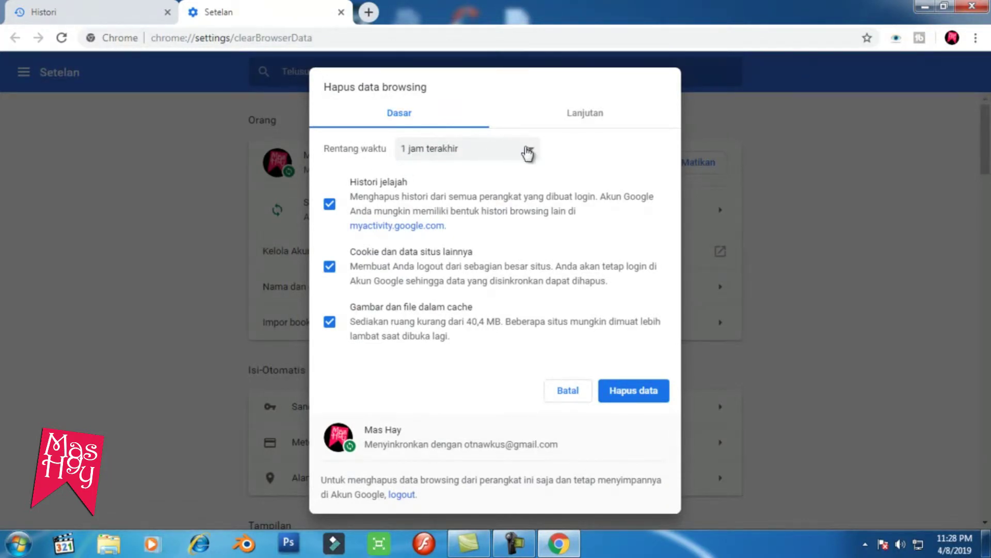
click(527, 153)
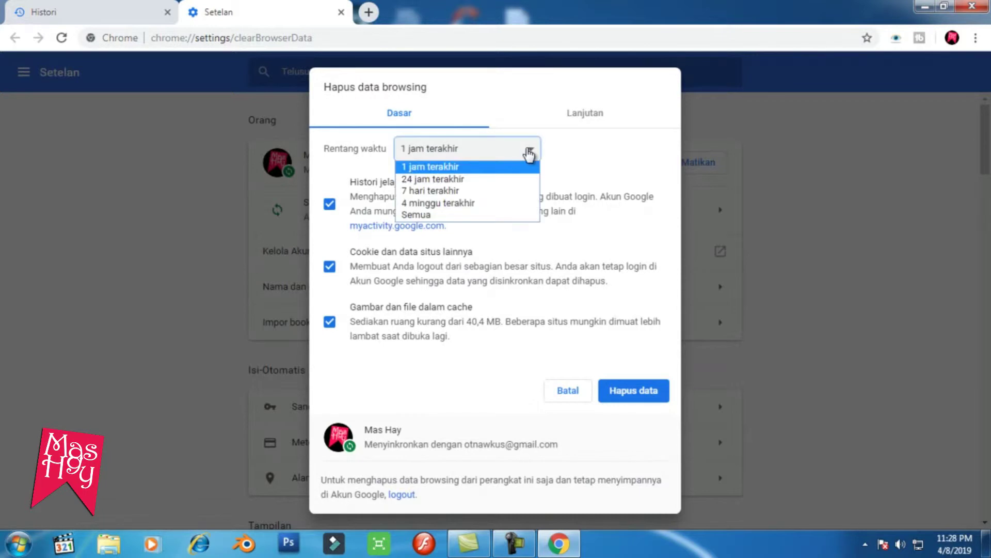
click(430, 192)
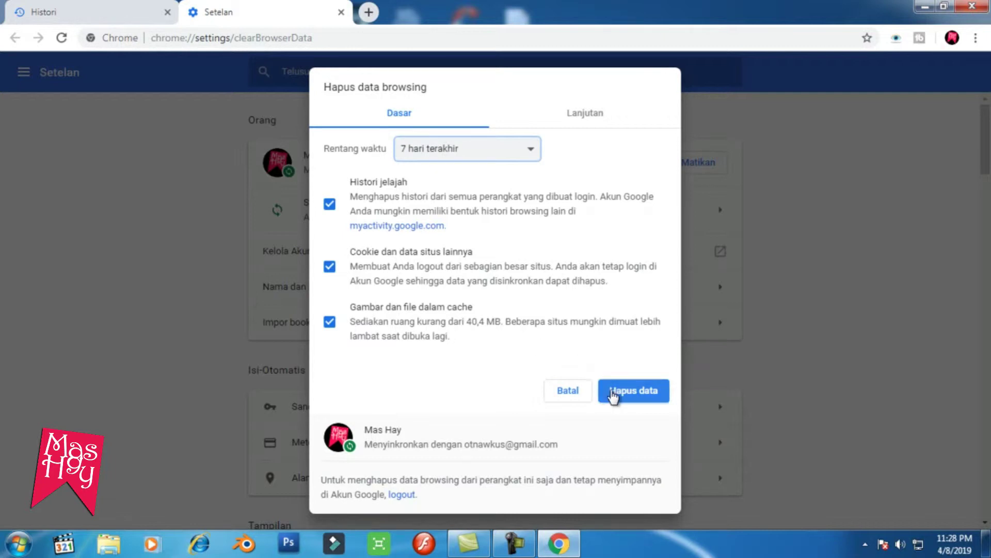
click(613, 396)
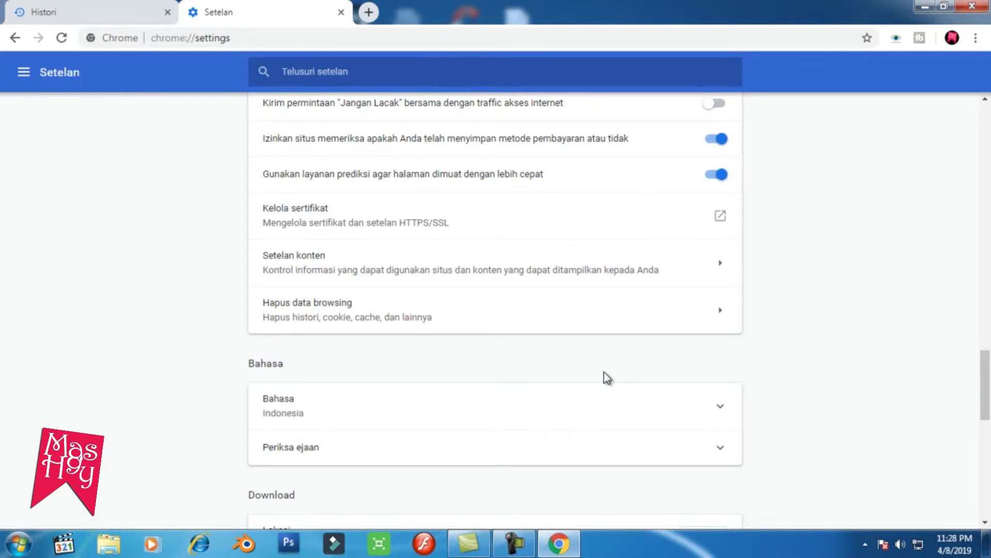
Step: Reopen the browsing history page from the settings to check which entries are left after the deletion
scroll(587, 364, up, 15)
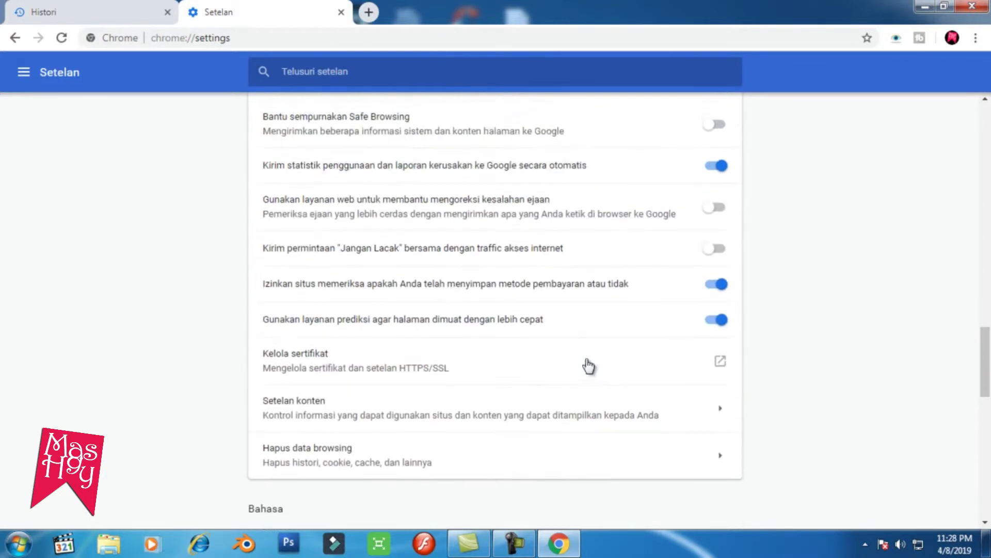
scroll(588, 365, up, 8)
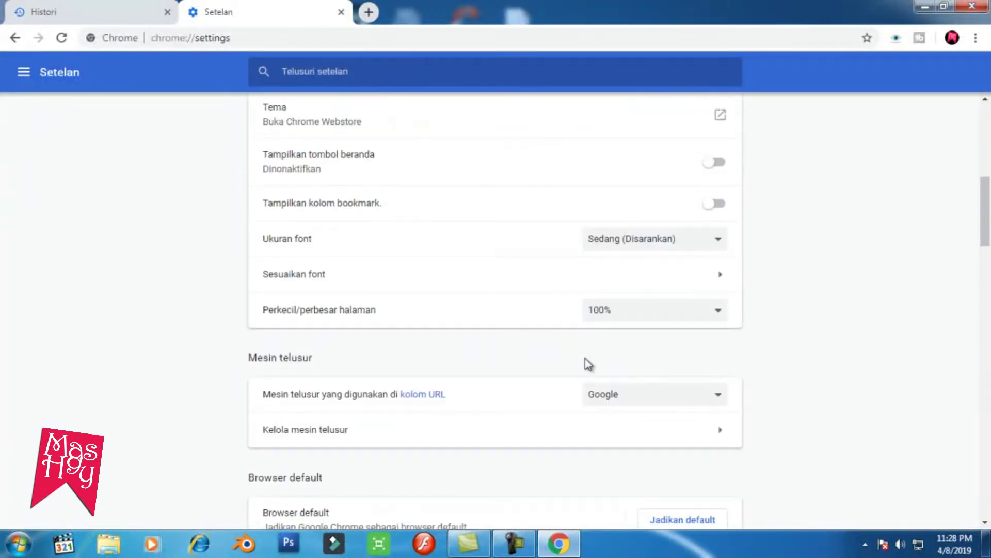
scroll(567, 339, up, 5)
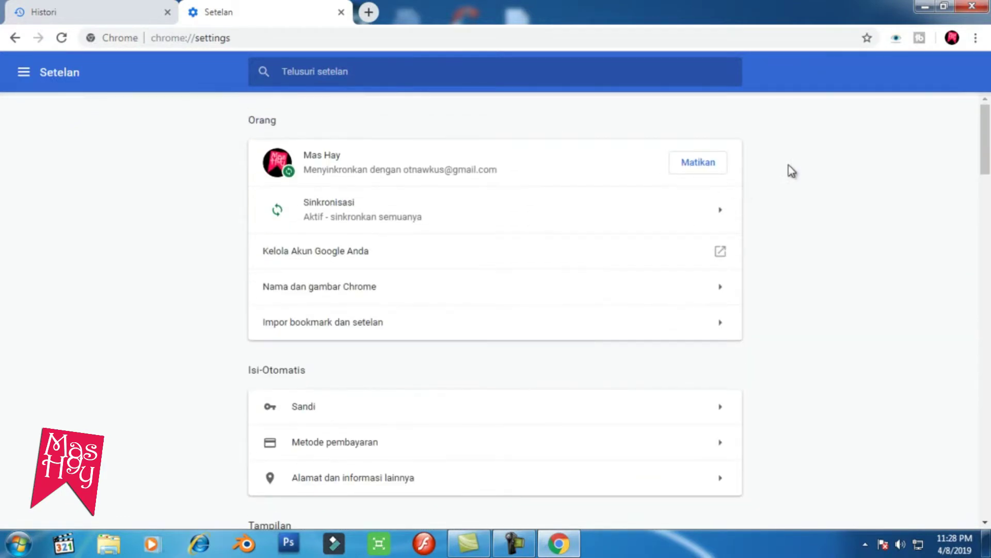
click(975, 41)
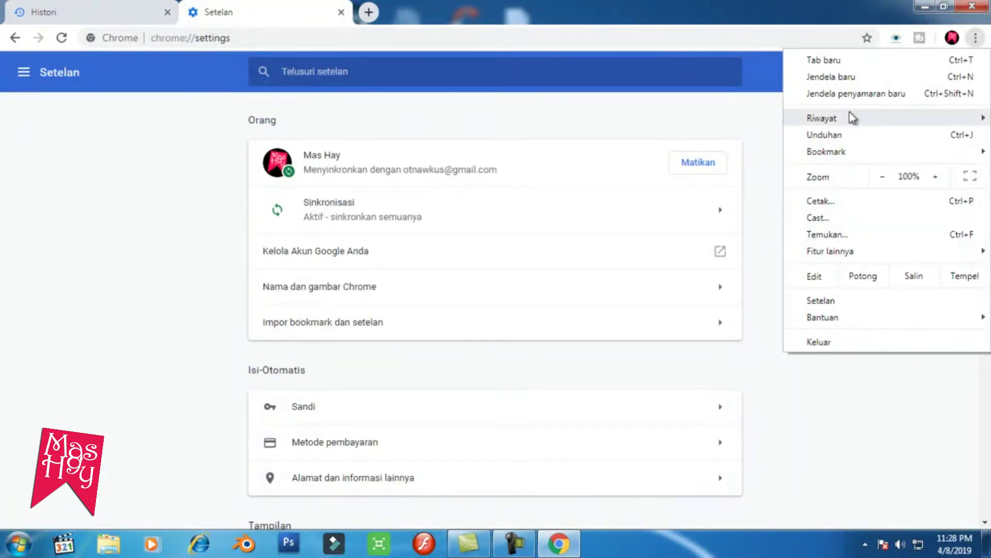
mouse_move(825, 118)
click(640, 122)
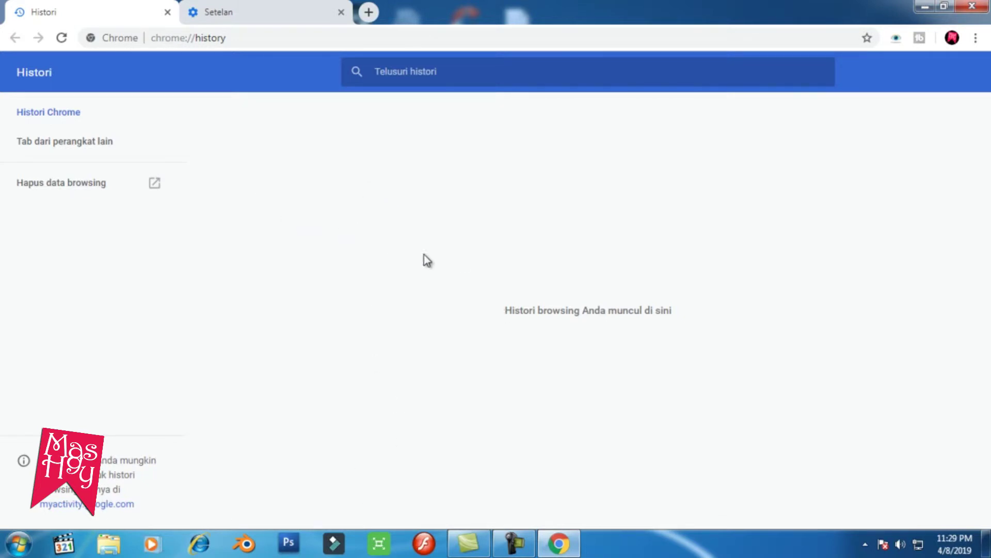
Step: Minimize the browser, launch CCleaner and review the checked cleaning items for Applications and Windows
click(924, 9)
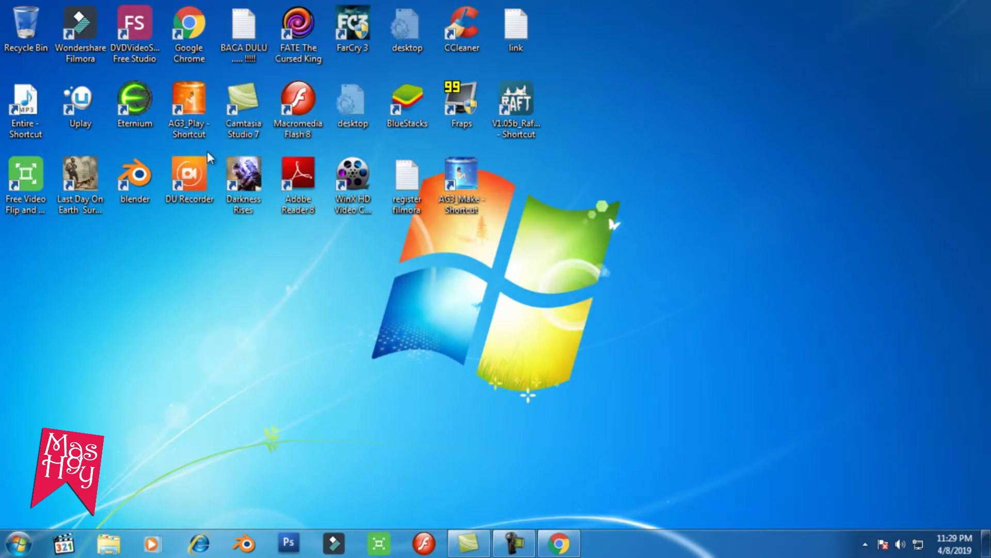
double_click(465, 36)
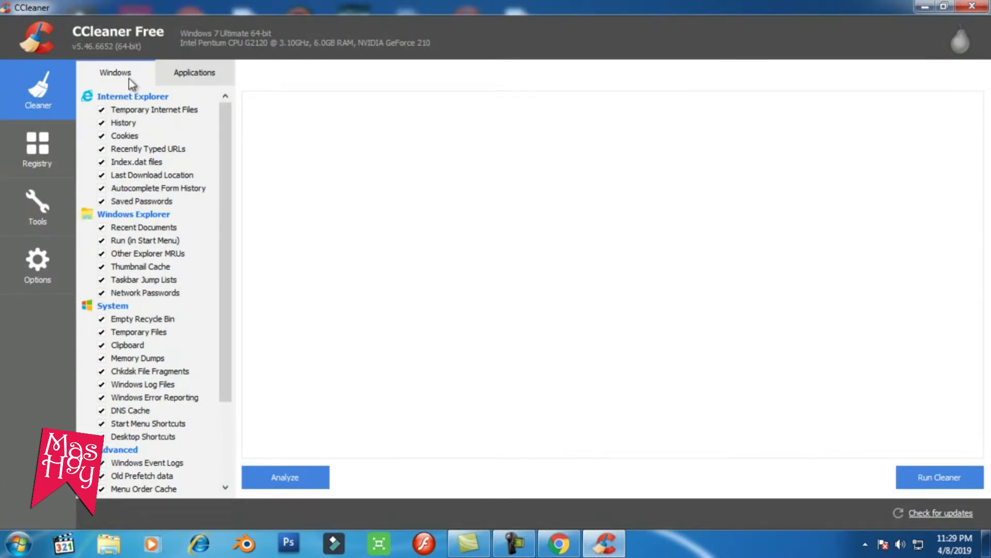
click(183, 78)
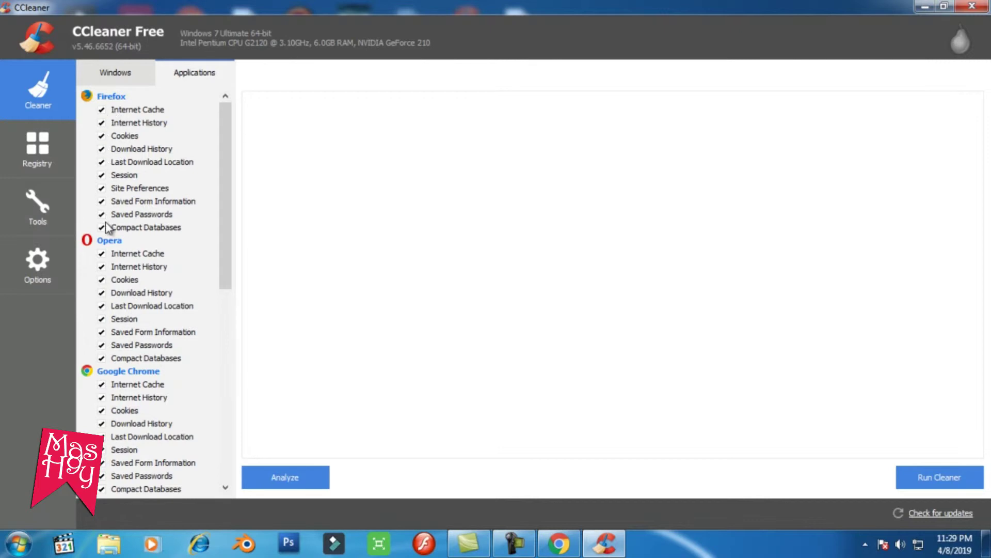
drag(215, 272, 230, 464)
click(102, 80)
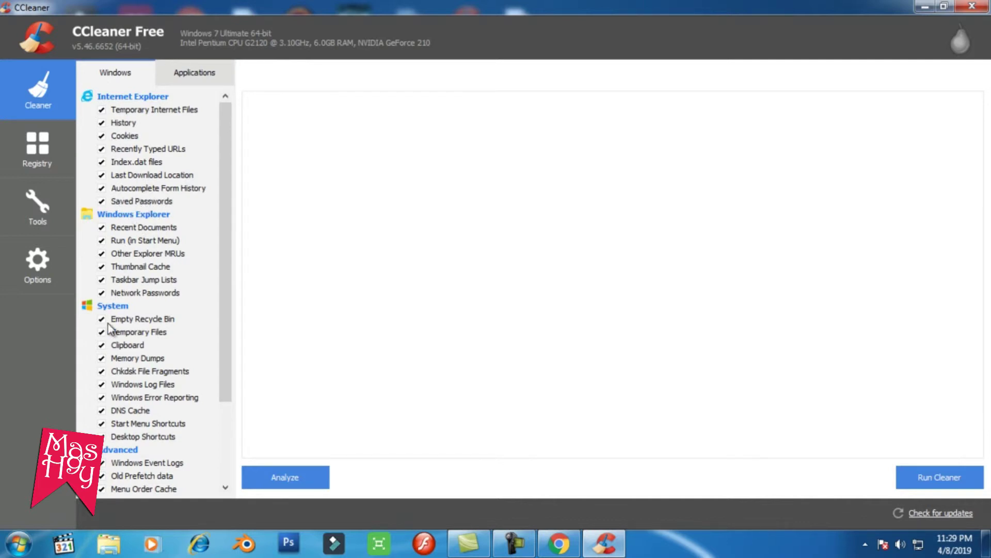
drag(219, 257, 225, 363)
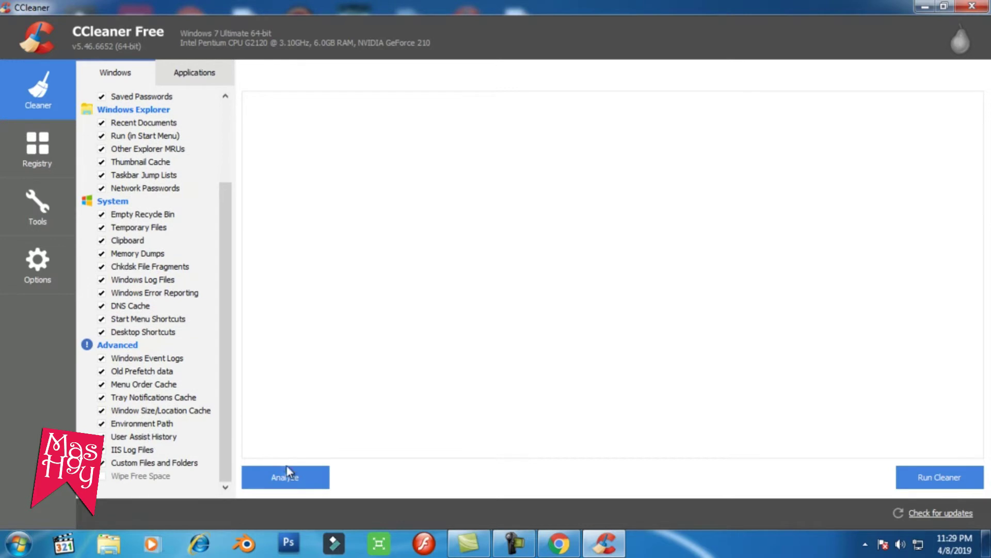
Step: Analyze the checked items in CCleaner and run the cleaner twice with the Windows items shown
click(288, 476)
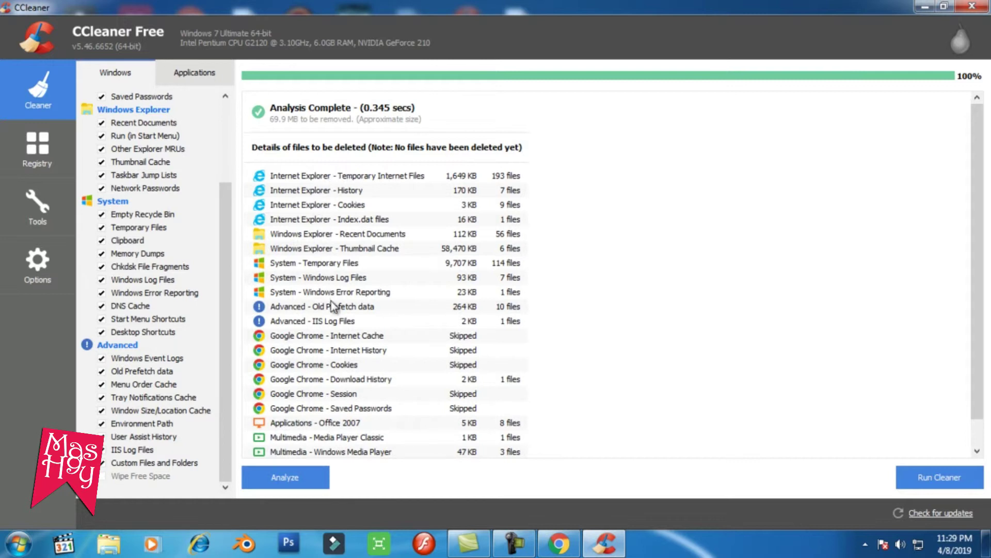
click(940, 475)
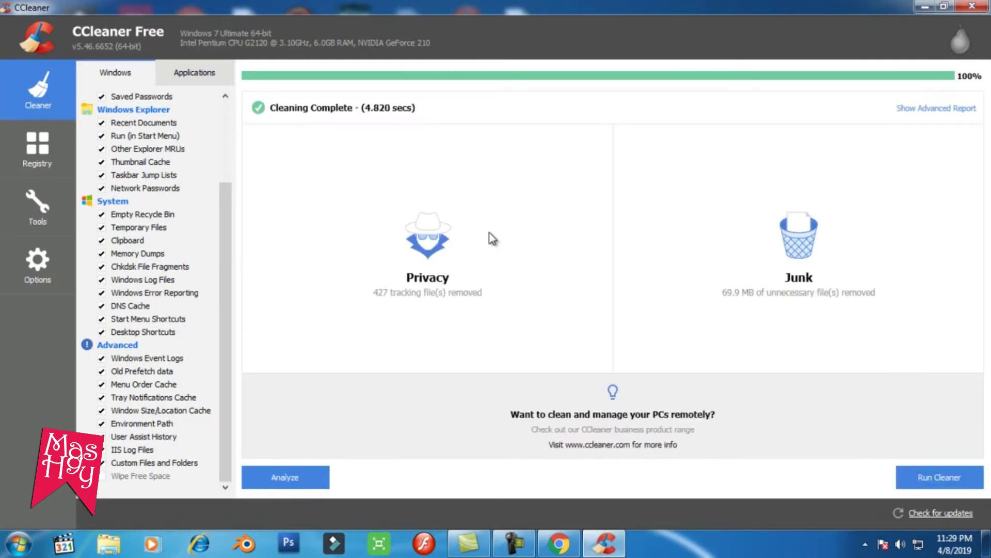
click(933, 484)
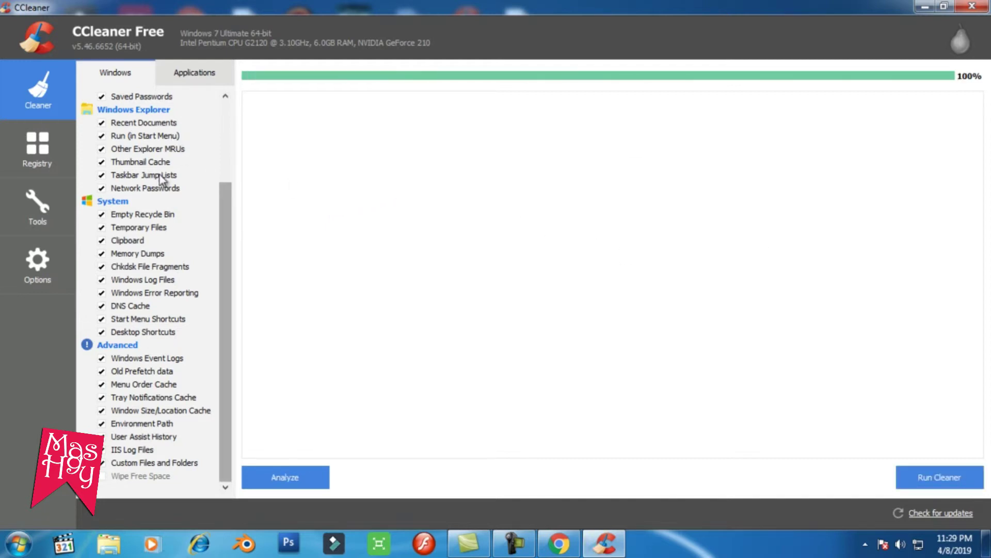
Step: Show the Applications cleaning items, analyze the files again and run the cleaner twice
click(191, 72)
click(263, 475)
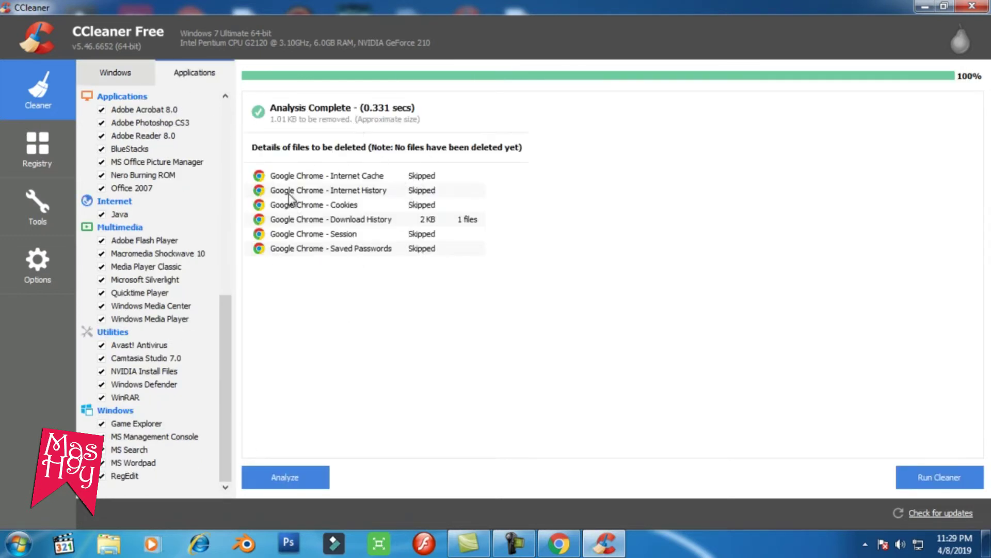
click(908, 477)
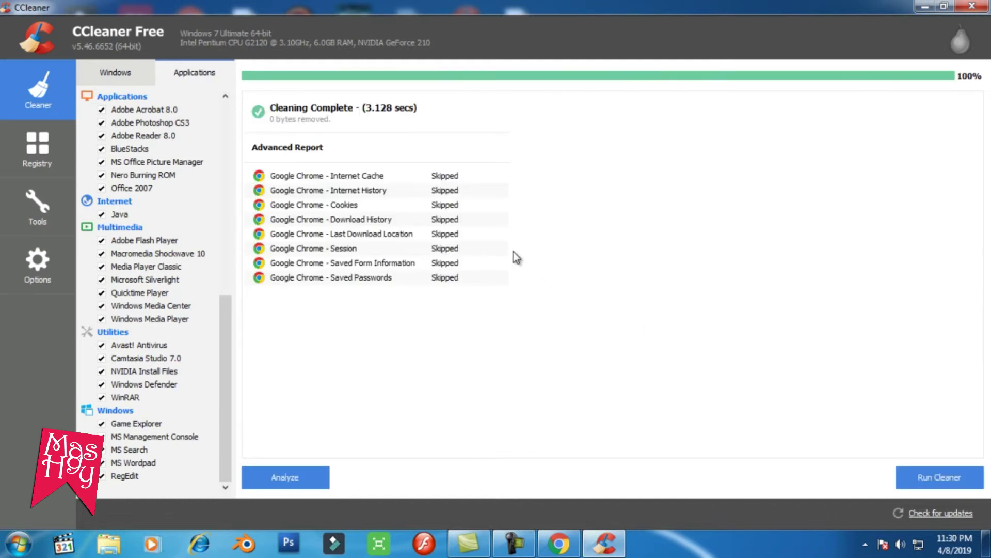
click(908, 475)
Step: Close the Google Chrome window and rerun the cleaner on the checked items
right_click(557, 547)
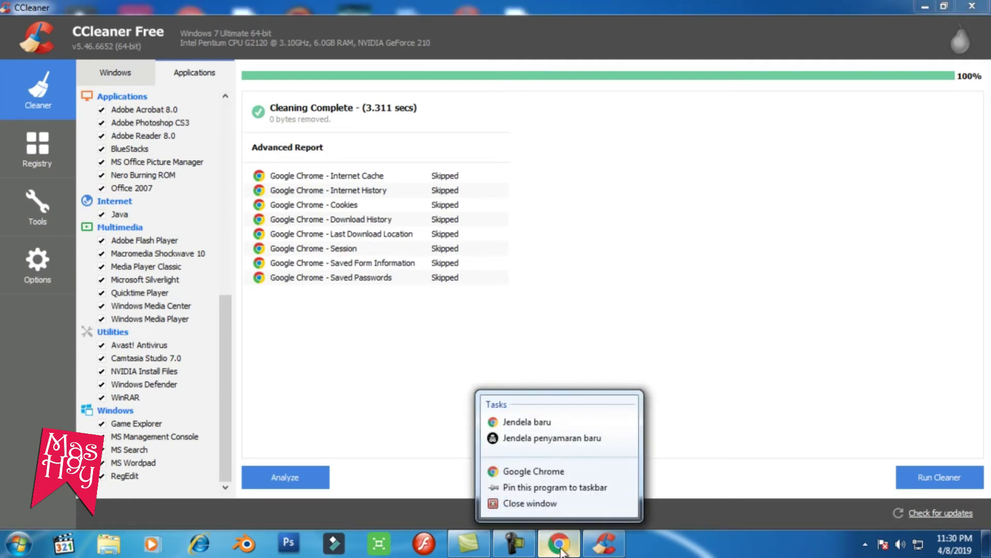
click(558, 510)
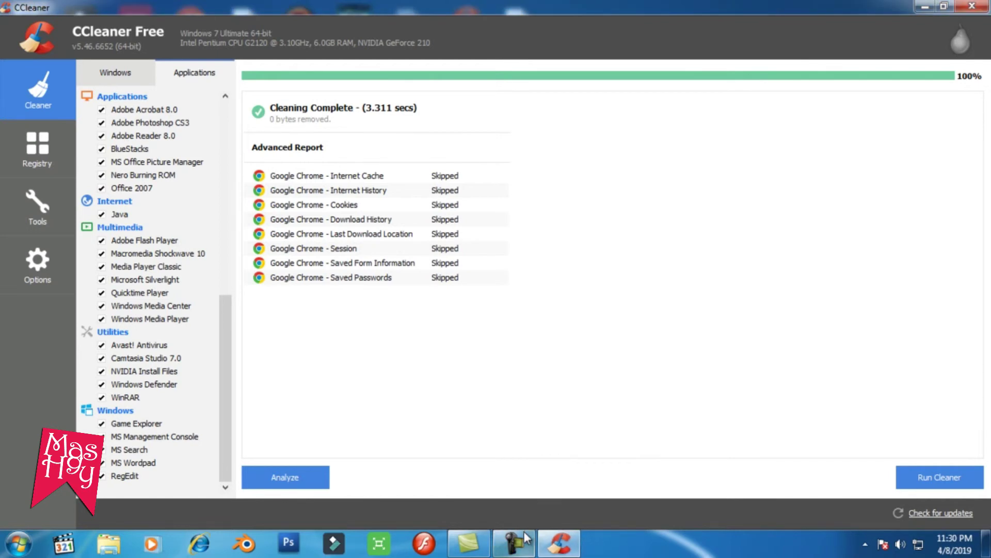
click(911, 477)
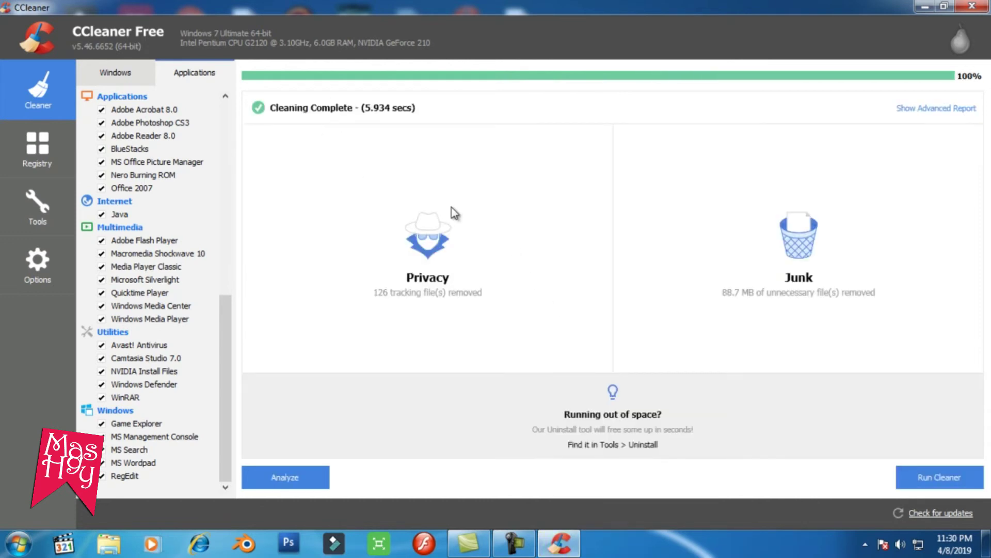
Step: Run the cleaner one more time and close CCleaner
click(908, 476)
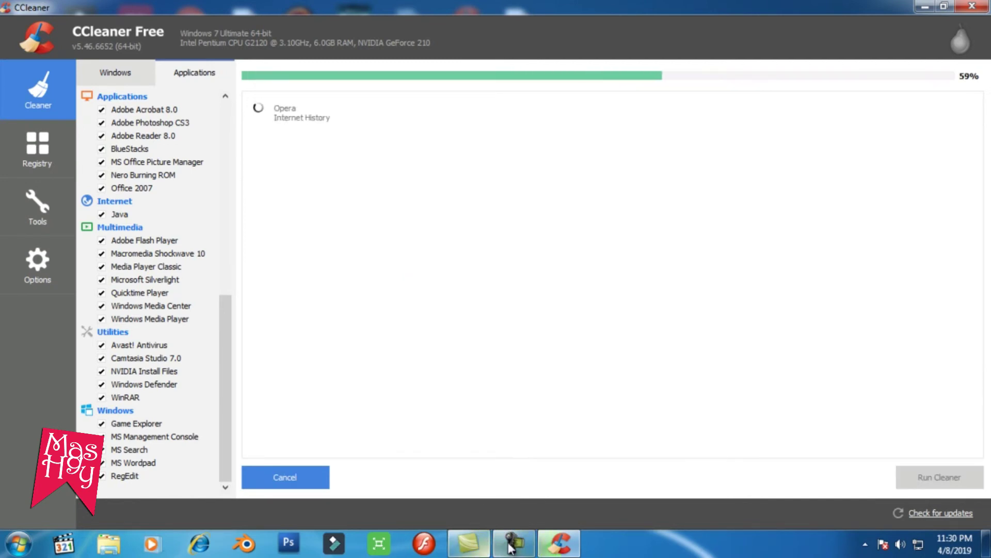
mouse_move(513, 543)
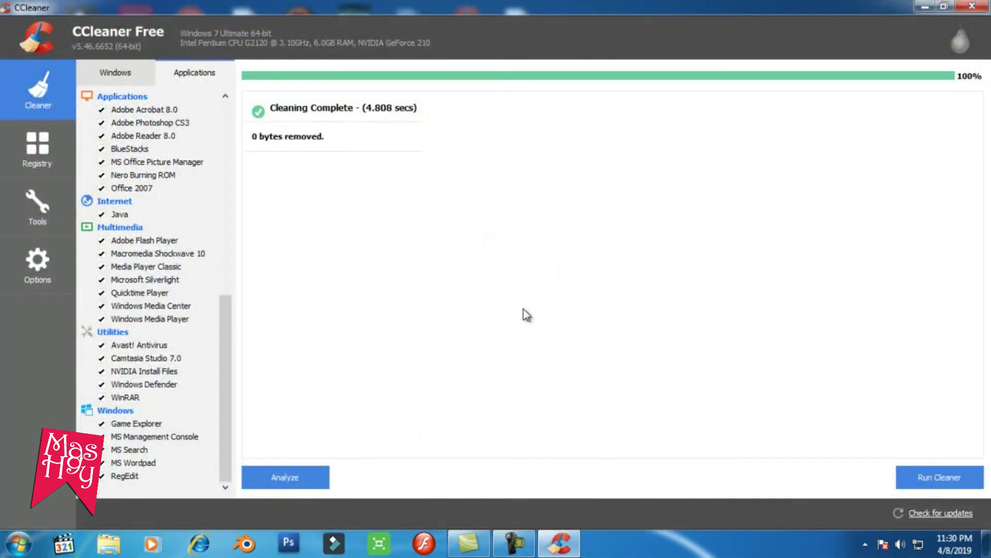
click(959, 7)
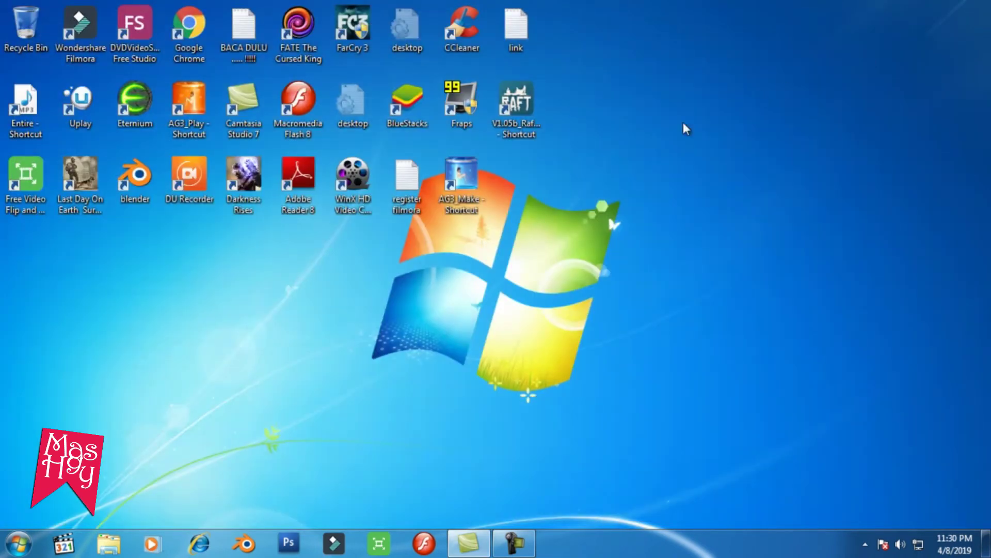